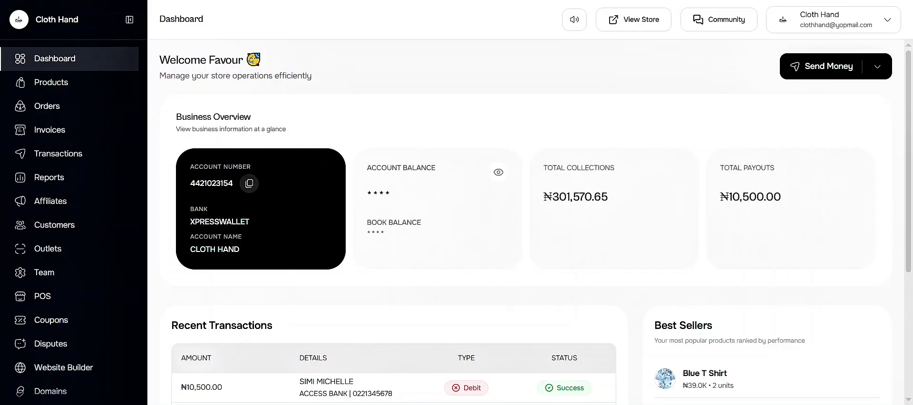
# Open the Invoices page, which lists one pending invoice for ₦67,500.00.
pyautogui.click(72, 137)
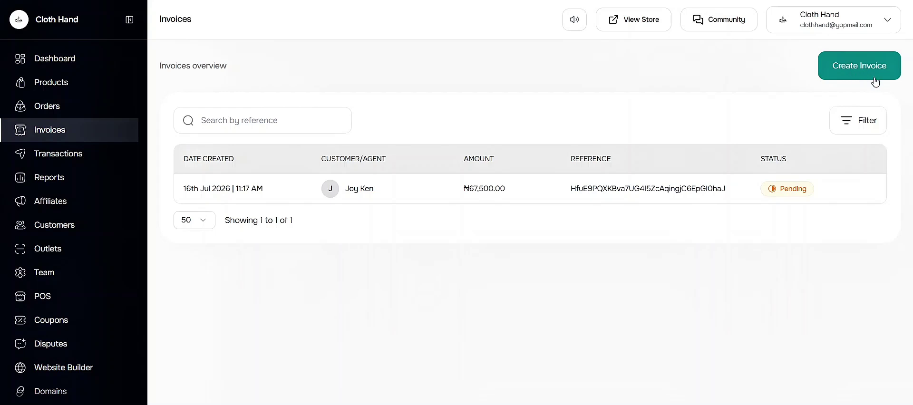
# Start a new invoice, glancing at the saved customers list without choosing anyone.
pyautogui.click(858, 70)
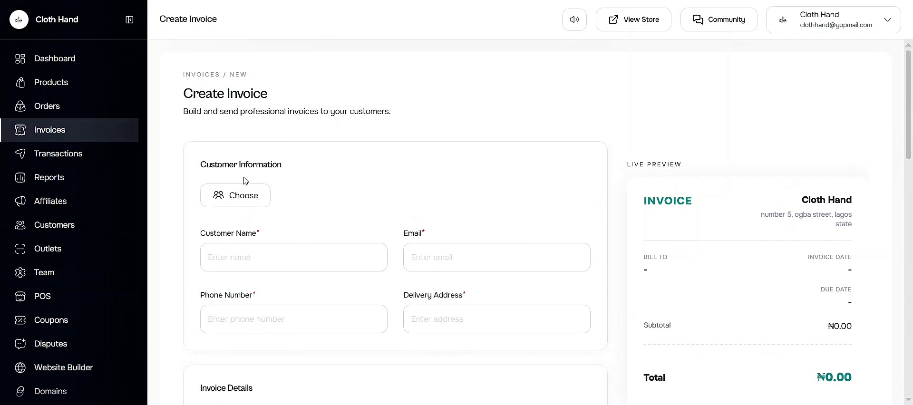
pyautogui.click(219, 202)
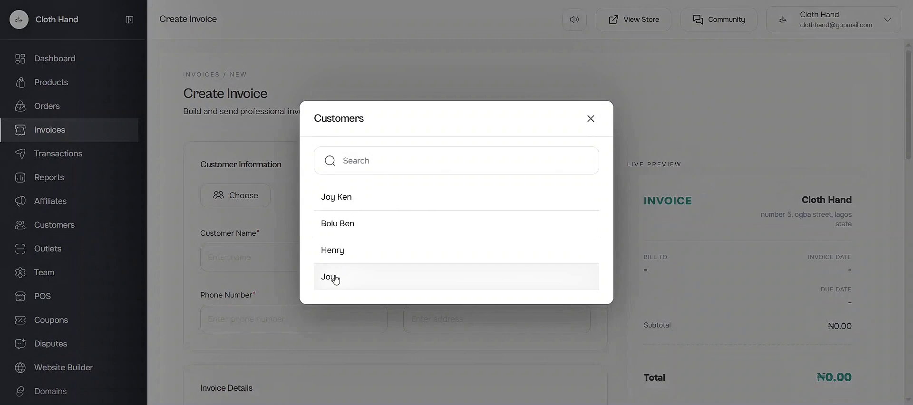
pyautogui.click(278, 181)
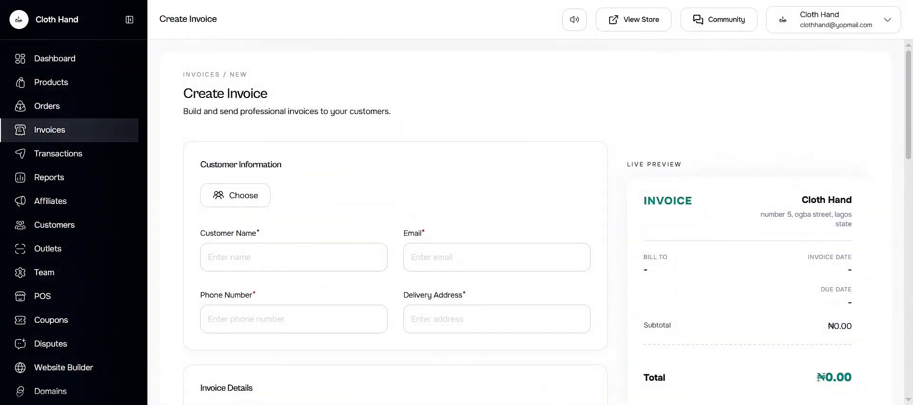
# Enter the customer's full name, e-mail, phone number and delivery address.
pyautogui.click(293, 257)
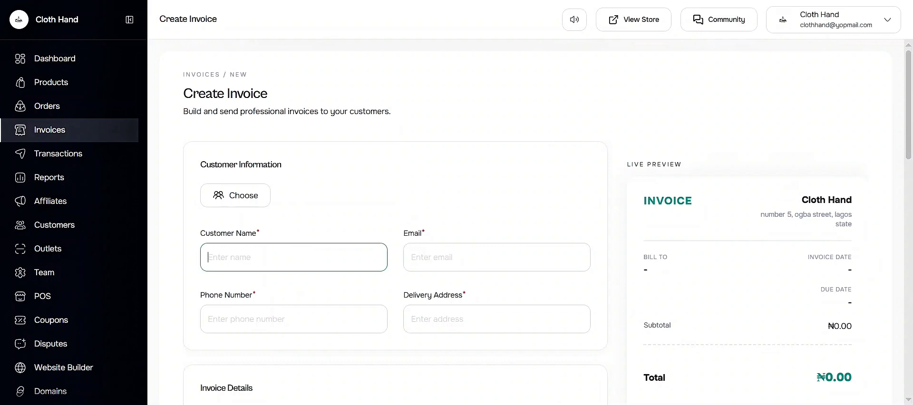
pyautogui.press('Tab')
pyautogui.press('Tab')
pyautogui.press('Tab')
pyautogui.scroll(-5, 547, 219)
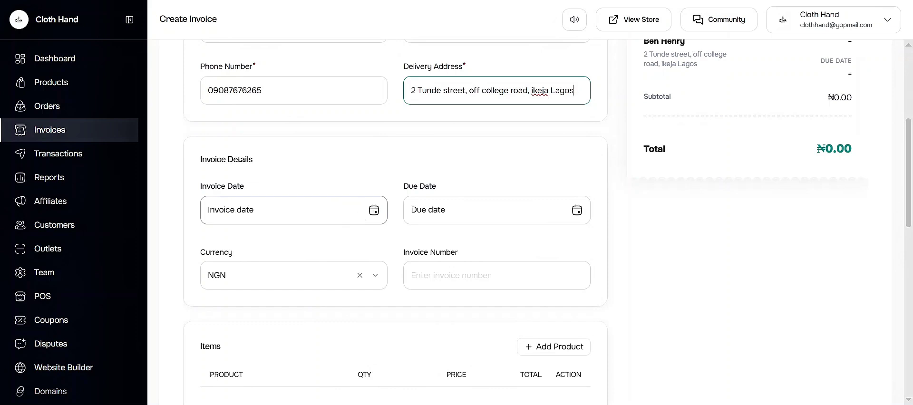
# Set the invoice date to 16/07/2026 and the due date to 19/07/2026.
pyautogui.click(360, 210)
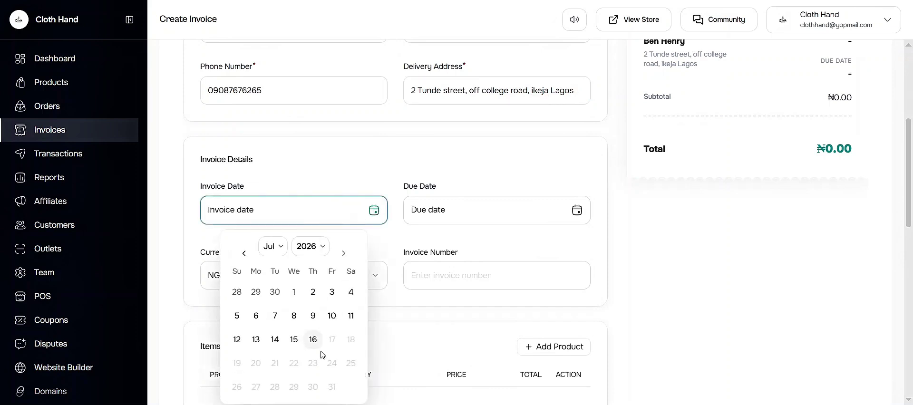
pyautogui.click(313, 340)
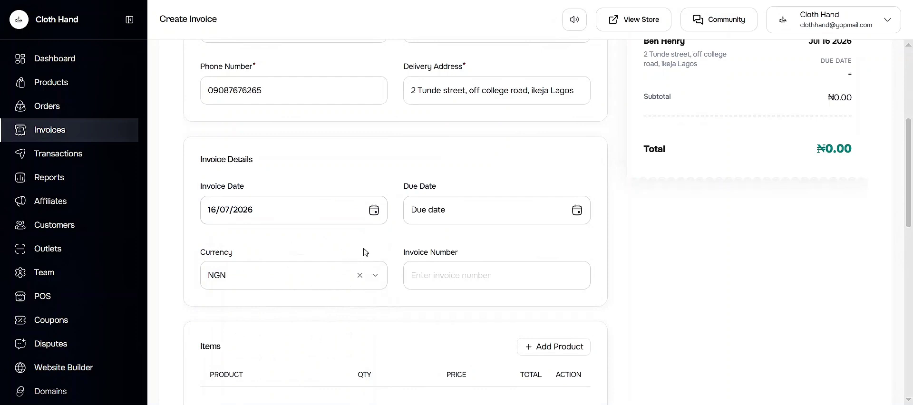
pyautogui.click(450, 217)
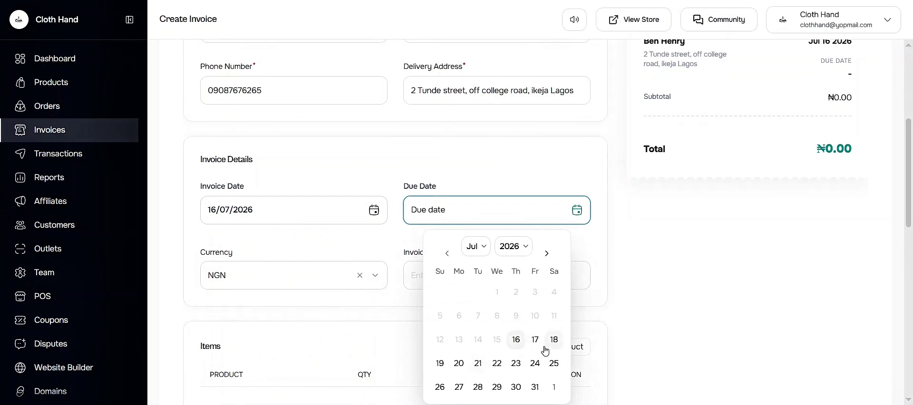
pyautogui.click(439, 365)
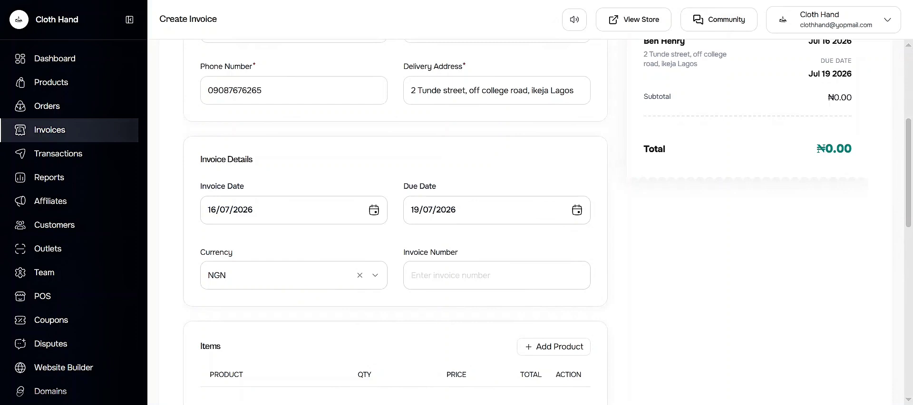
# Enter invoice number 02.
pyautogui.click(412, 275)
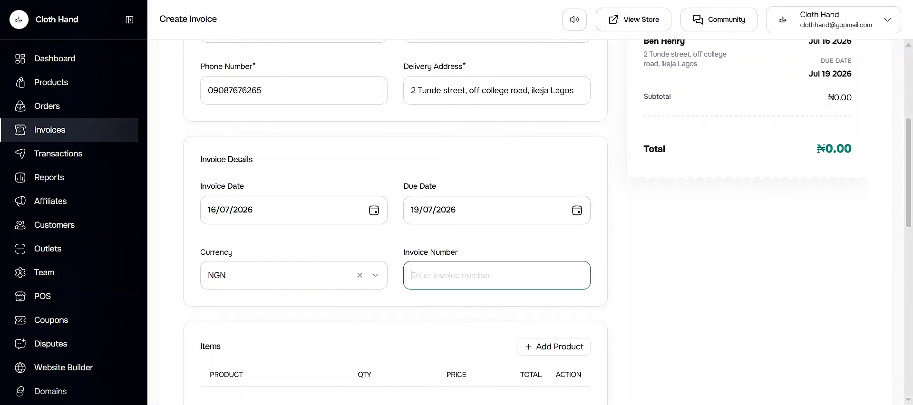
pyautogui.write('02')
pyautogui.scroll(-5, 459, 216)
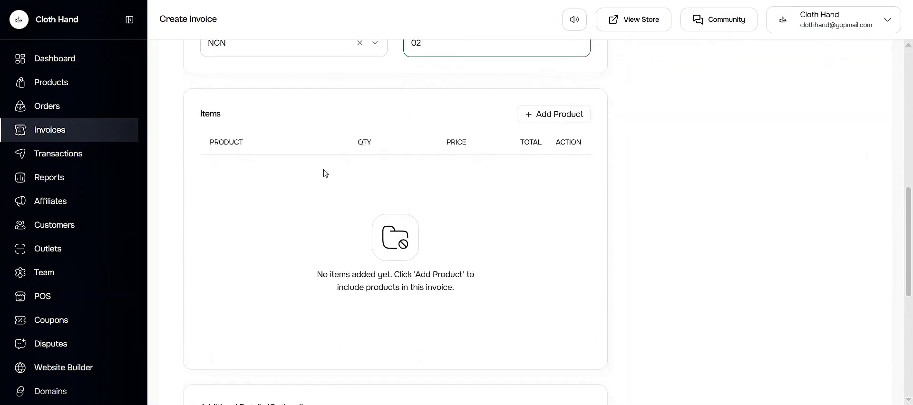
# Add Red Jacket, the white FLORAL GOWN and Blue T Shirt from the product picker.
pyautogui.click(551, 119)
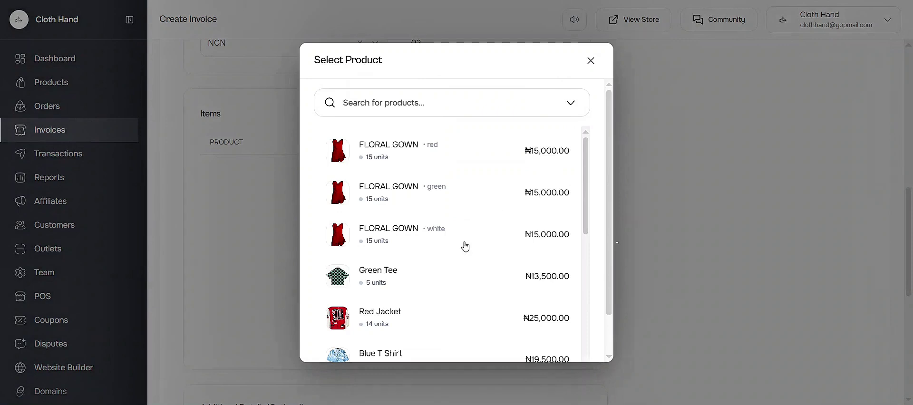
pyautogui.click(336, 321)
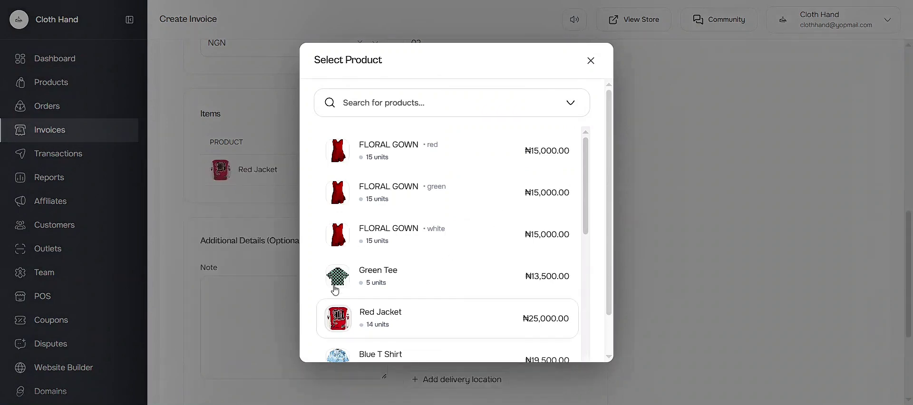
pyautogui.click(332, 253)
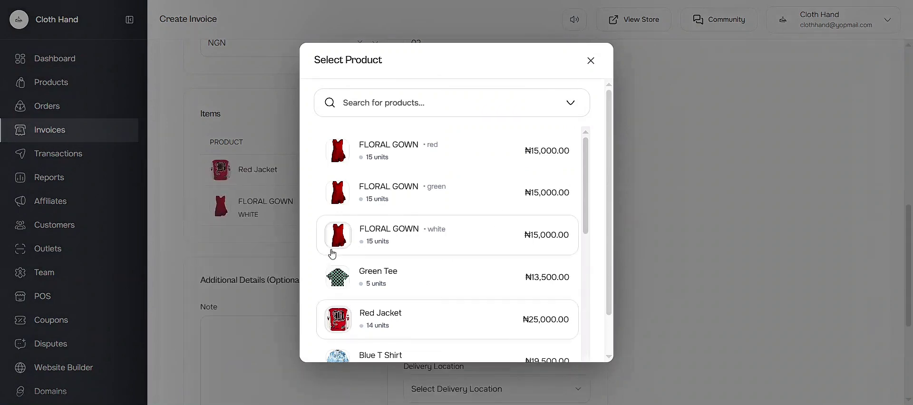
pyautogui.scroll(-2, 336, 259)
pyautogui.click(338, 264)
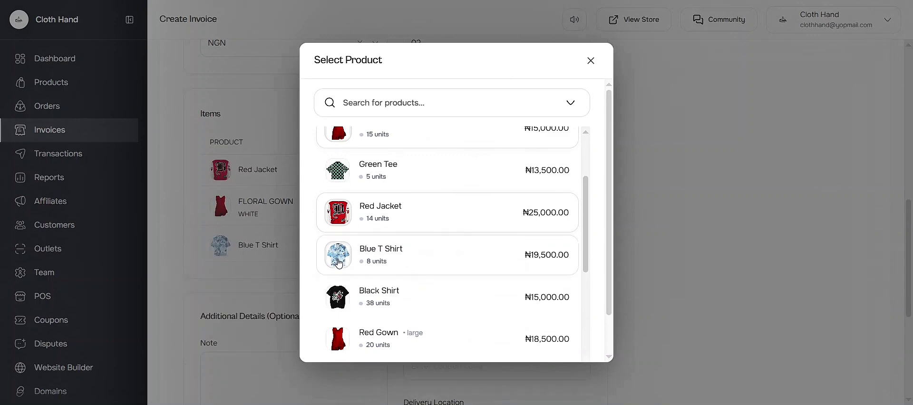
pyautogui.click(591, 60)
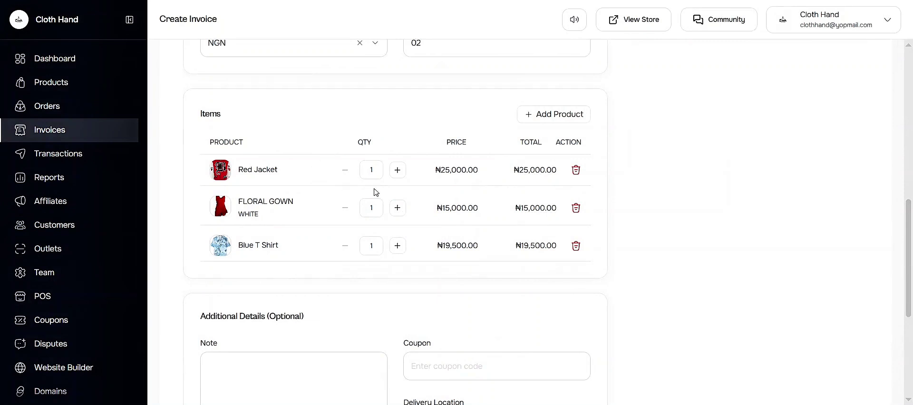
# Raise the FLORAL GOWN and Red Jacket quantities to 2 each.
pyautogui.click(397, 209)
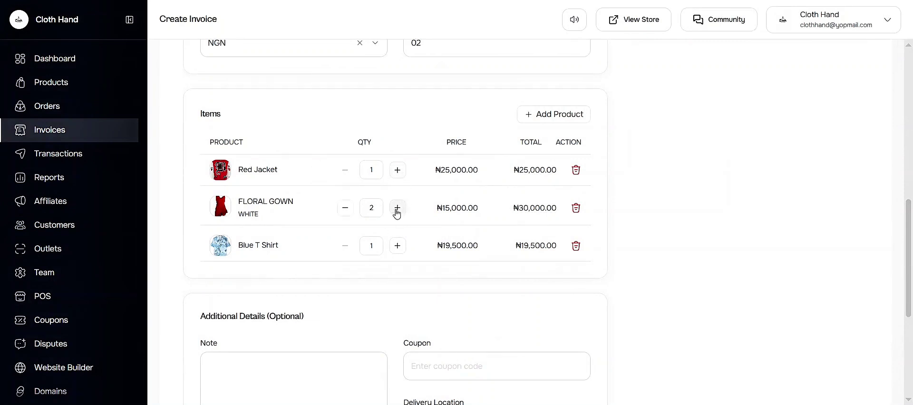
pyautogui.click(398, 174)
pyautogui.scroll(-3, 457, 275)
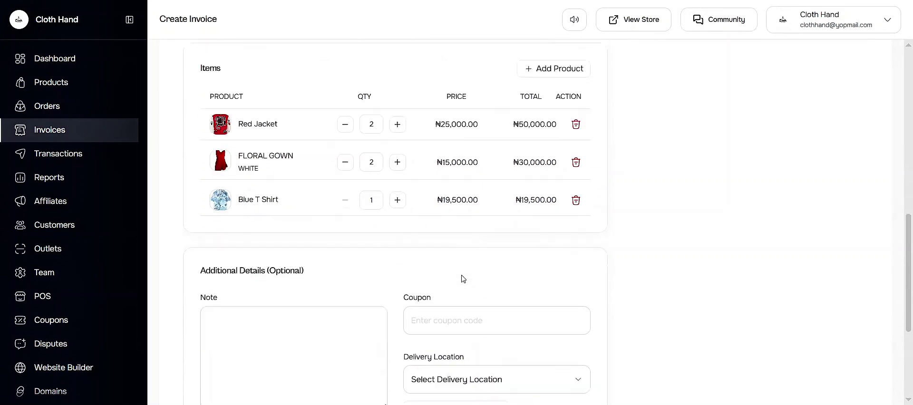
pyautogui.scroll(-2, 463, 279)
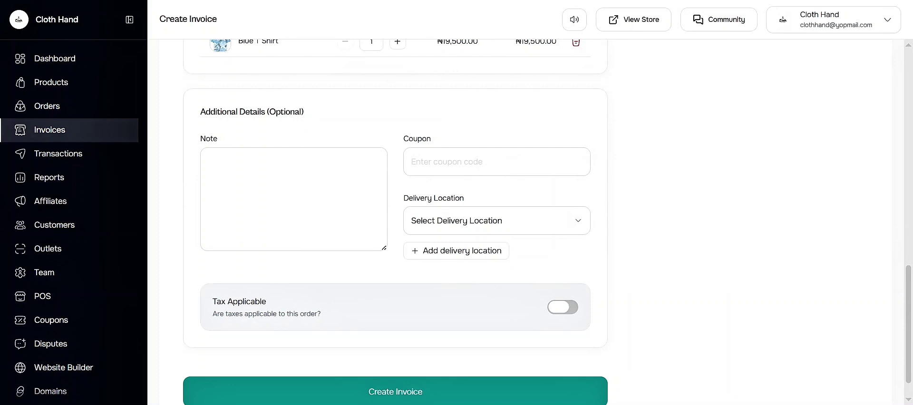
# Add the note 'This invoice will be due in three days' and choose Lagos Island delivery.
pyautogui.click(294, 199)
pyautogui.write('This invoice will be due in three days')
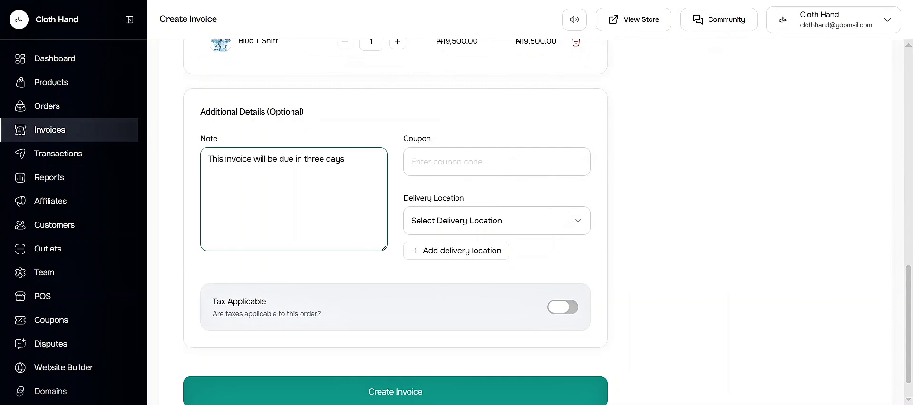
pyautogui.click(577, 228)
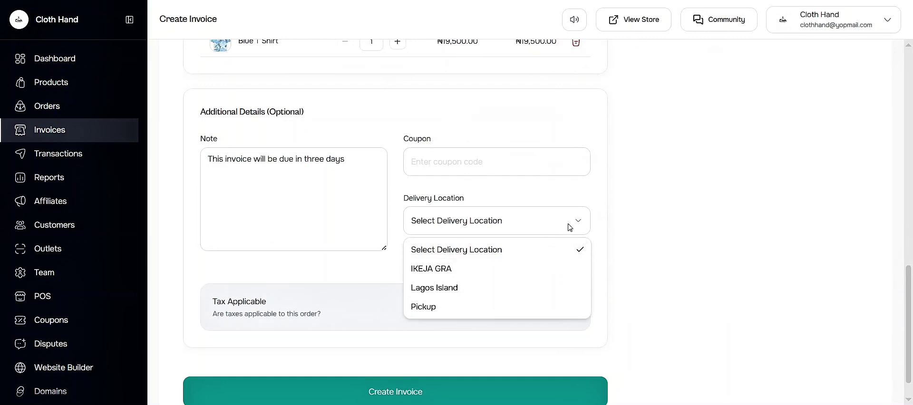
pyautogui.click(575, 224)
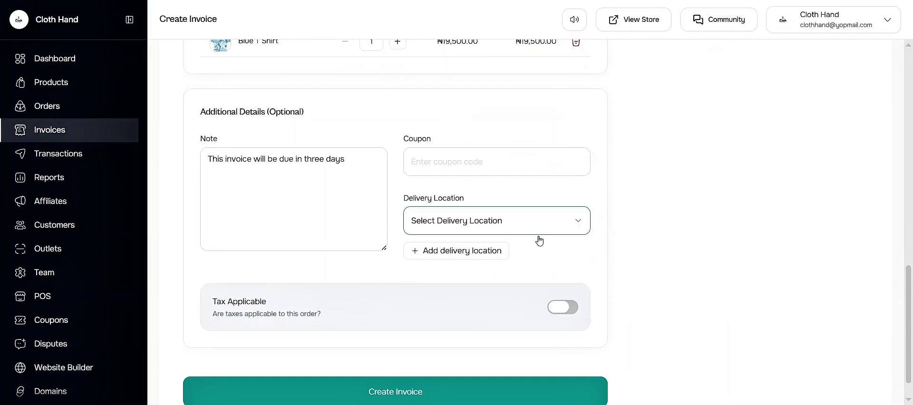
pyautogui.click(417, 252)
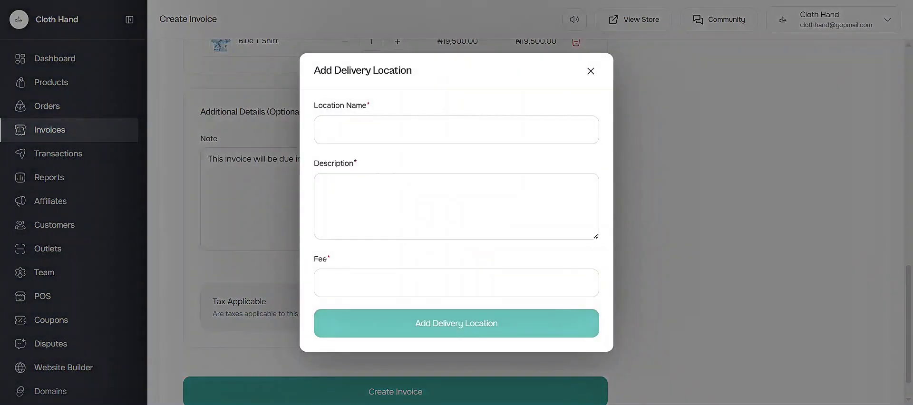
pyautogui.click(591, 73)
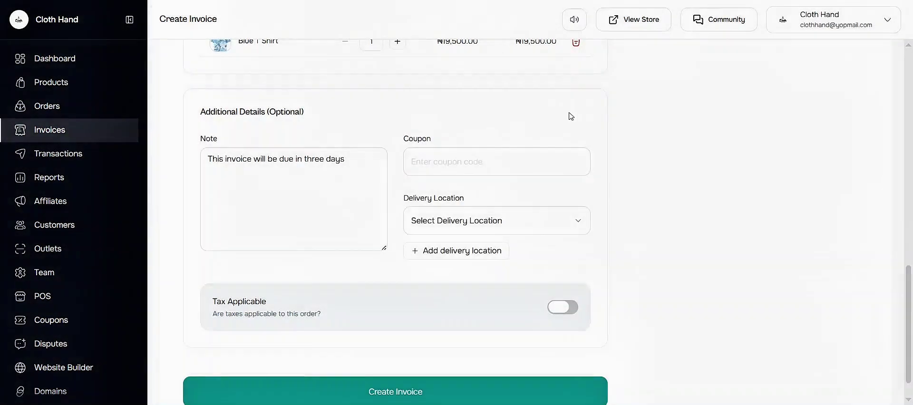
pyautogui.click(555, 219)
pyautogui.click(473, 291)
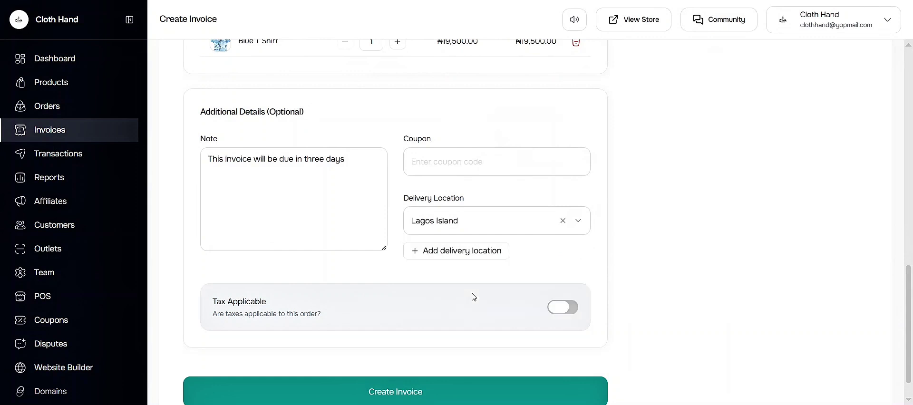
pyautogui.scroll(-1, 500, 287)
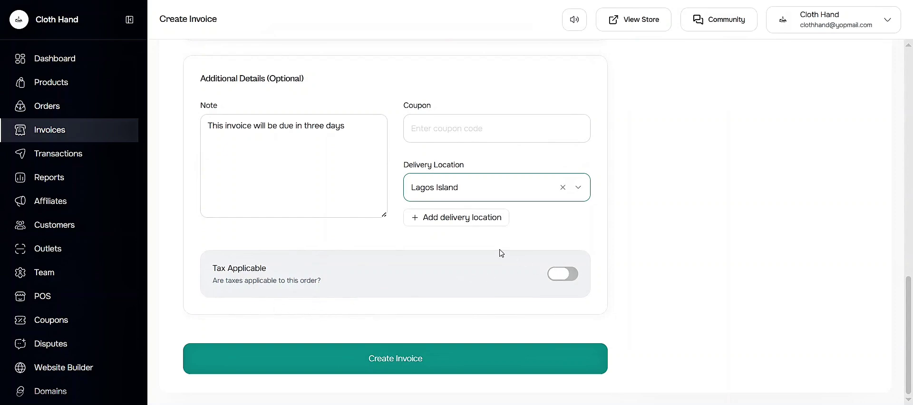
pyautogui.scroll(10, 501, 253)
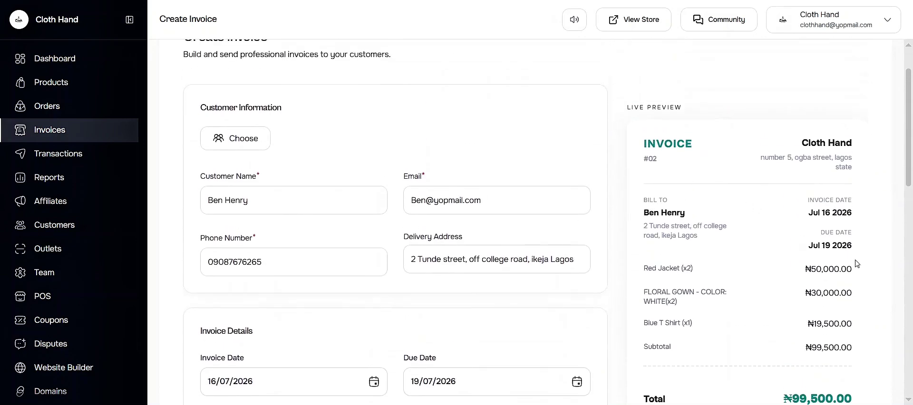
pyautogui.scroll(-1, 784, 286)
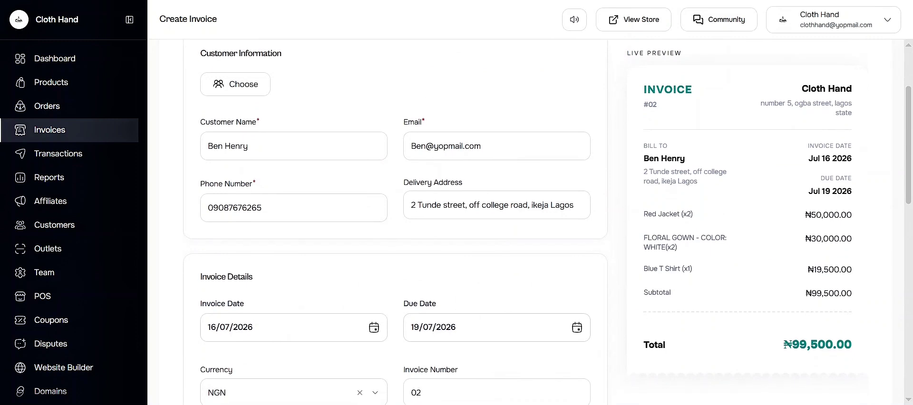
pyautogui.scroll(-1, 547, 225)
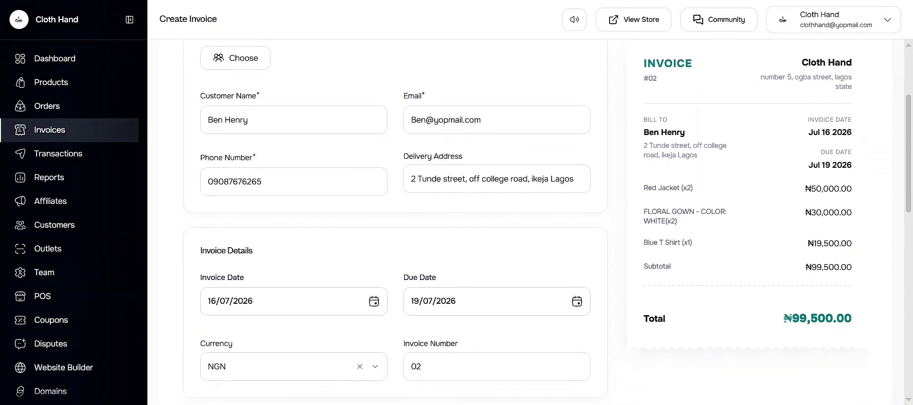
pyautogui.scroll(1, 547, 226)
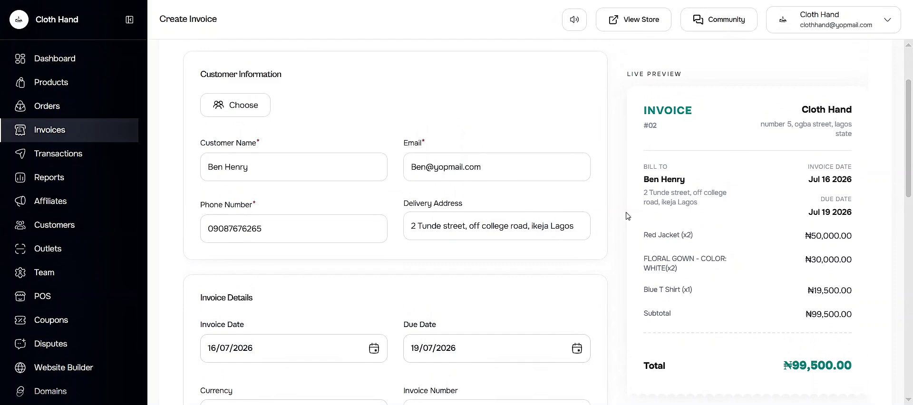
pyautogui.scroll(-12, 617, 191)
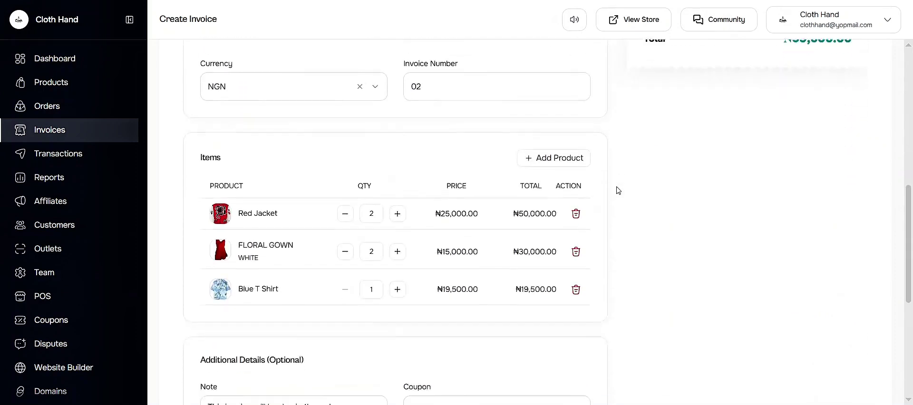
pyautogui.scroll(-1, 384, 322)
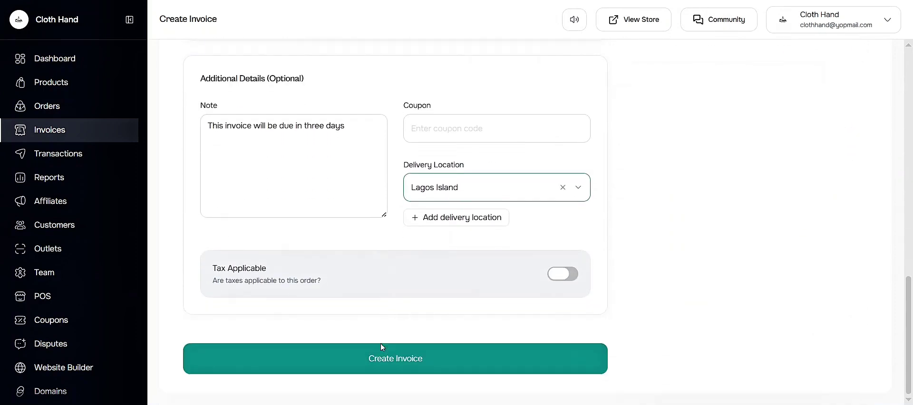
# Submit the invoice, copy its URL, and view its Pending details with ₦99,500.00 subtotal.
pyautogui.click(387, 362)
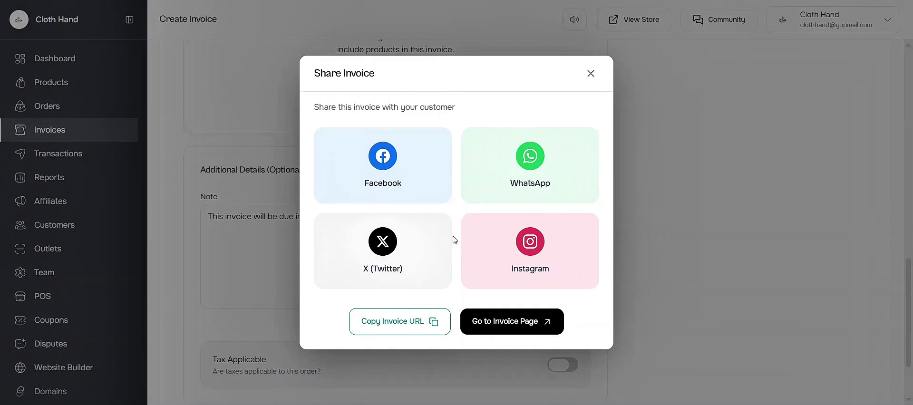
pyautogui.click(436, 331)
pyautogui.click(419, 327)
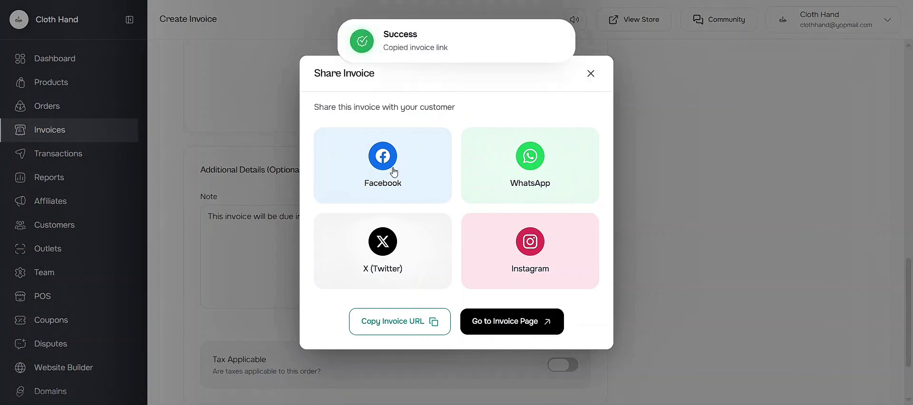
pyautogui.click(592, 74)
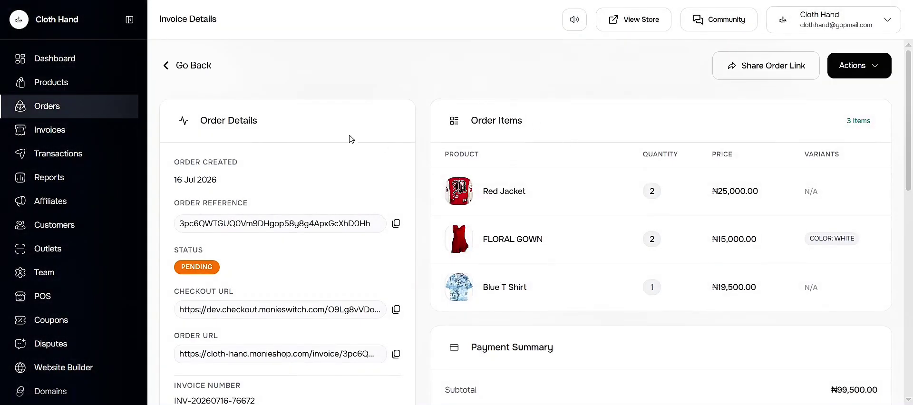
# Review the invoice's ₦105,500.00 grand total and delivery details, then return to Invoices.
pyautogui.scroll(-3, 453, 202)
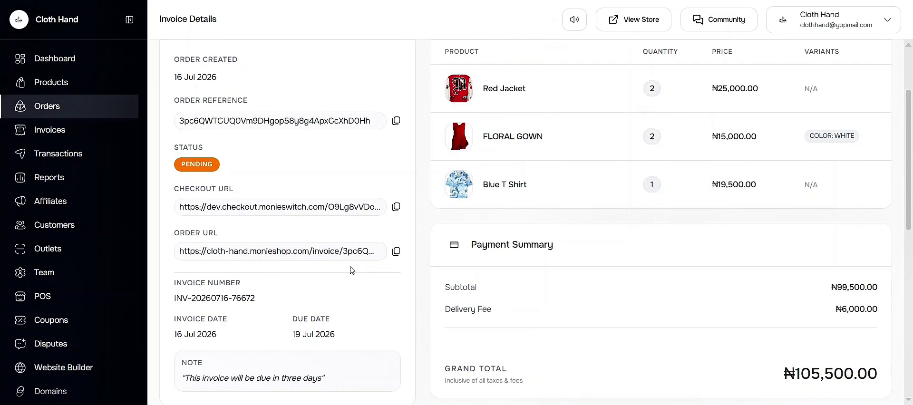
pyautogui.scroll(-3, 376, 267)
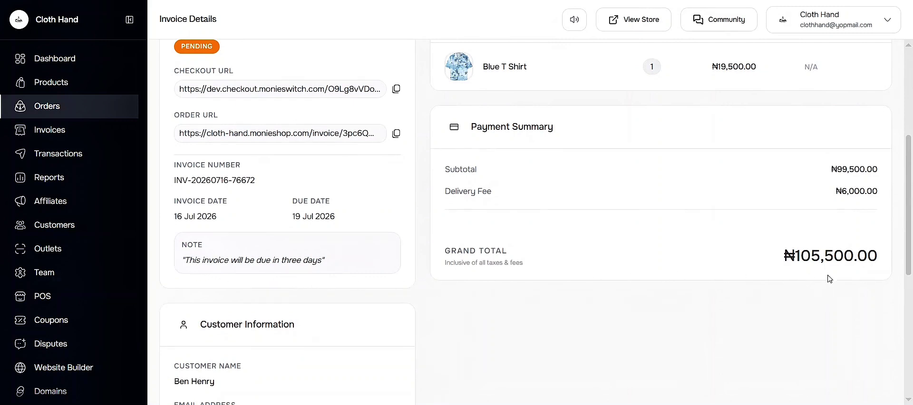
pyautogui.scroll(-2, 678, 279)
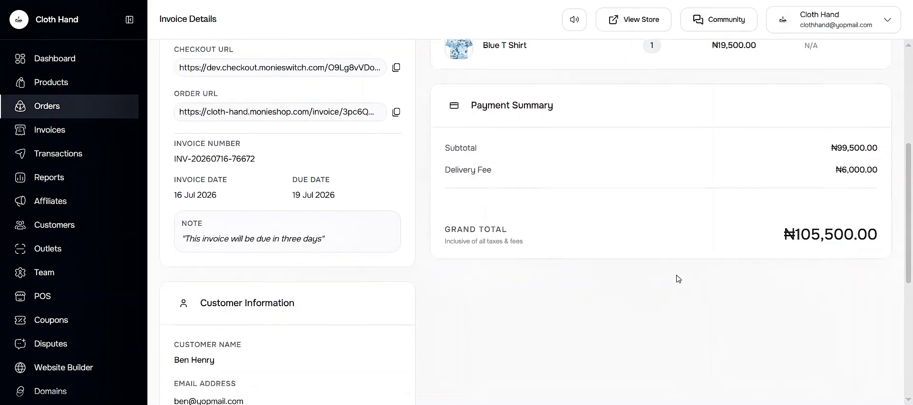
pyautogui.scroll(-2, 363, 241)
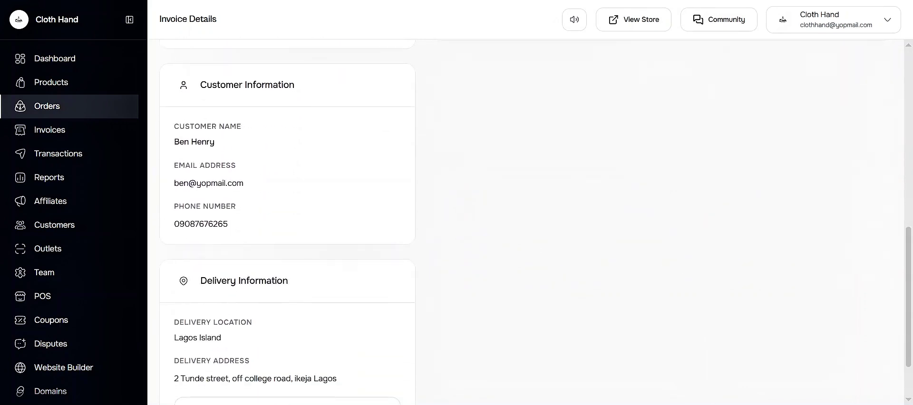
pyautogui.scroll(-2, 333, 376)
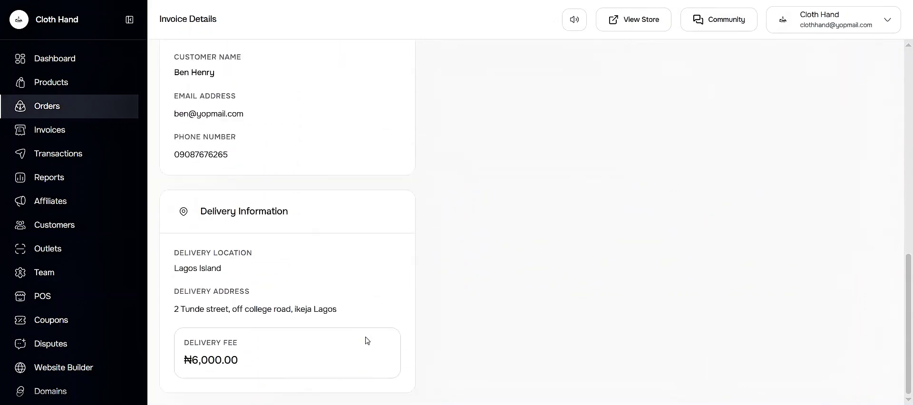
pyautogui.scroll(10, 421, 259)
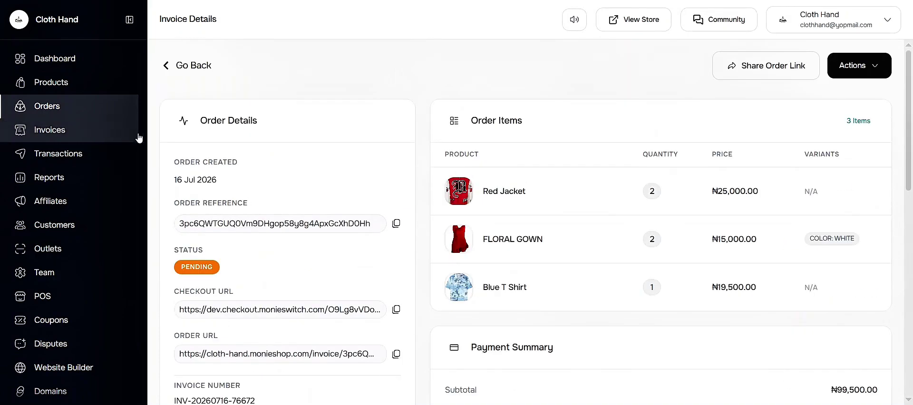
pyautogui.click(72, 134)
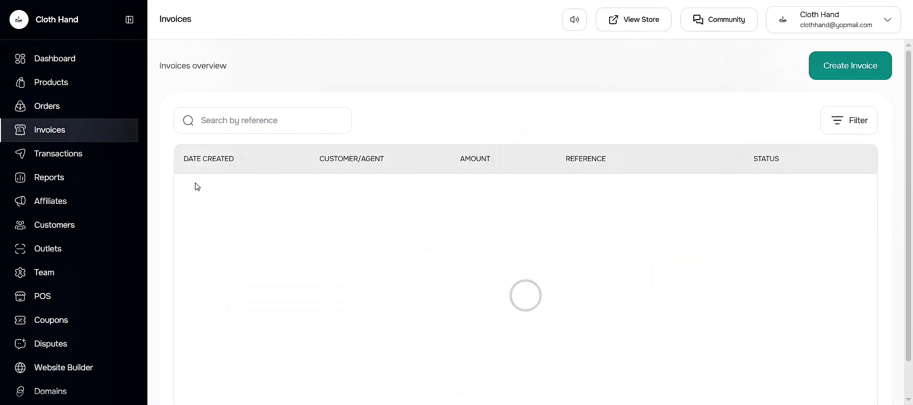